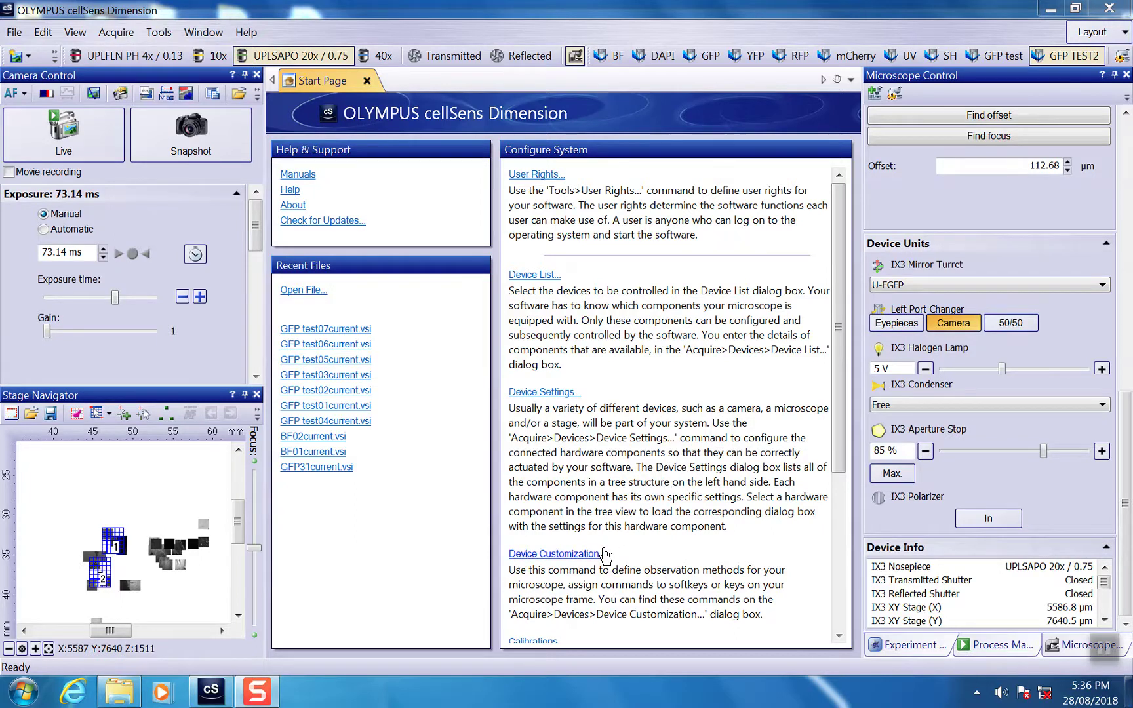
# Step: In Device Customization, create a new observation method named 'test GFP1'
pyautogui.click(1123, 56)
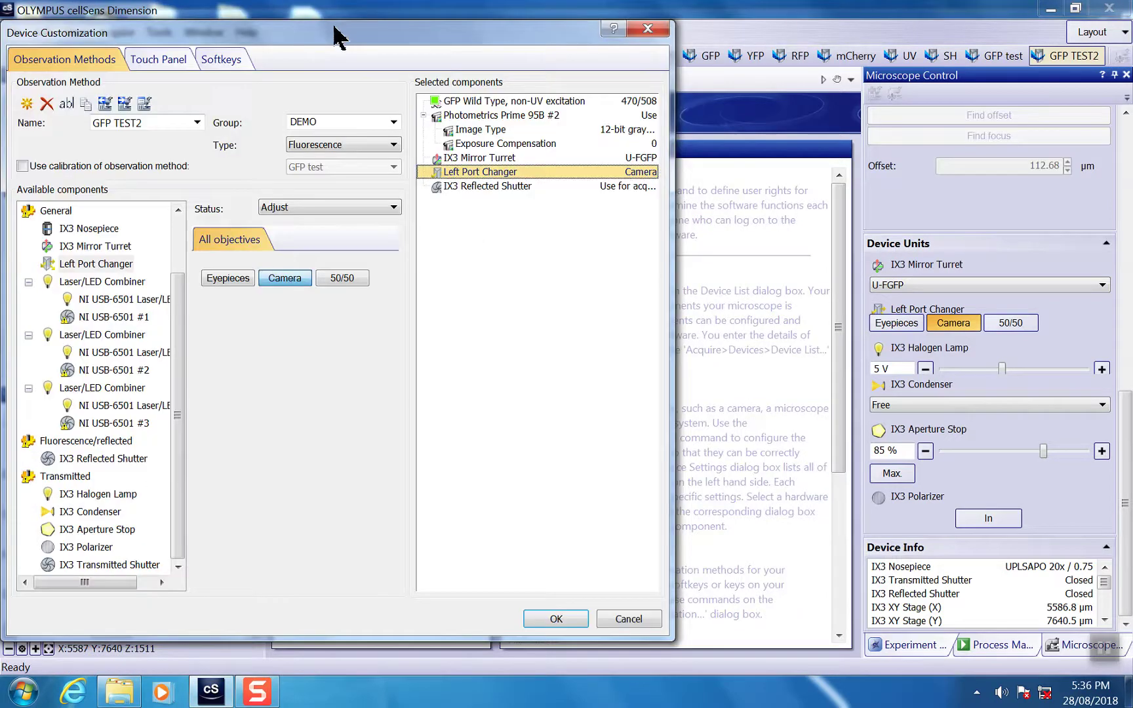
pyautogui.moveTo(333, 26); pyautogui.dragTo(594, 47)
pyautogui.click(295, 127)
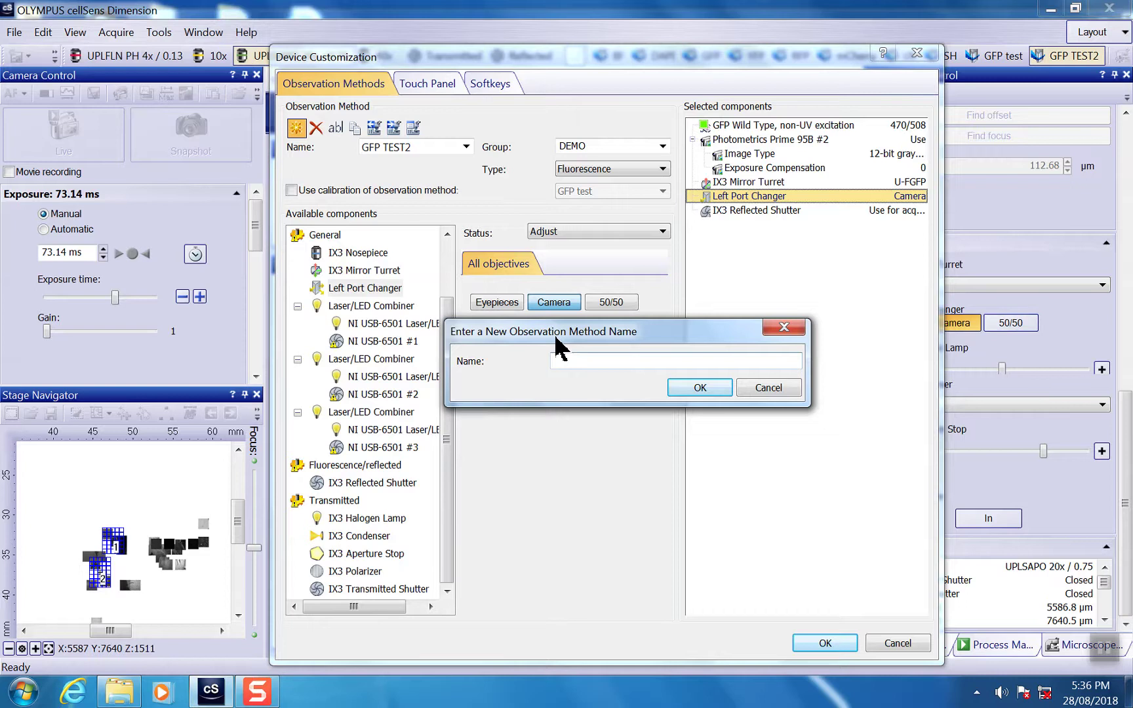
pyautogui.write('test GFP1')
pyautogui.click(701, 387)
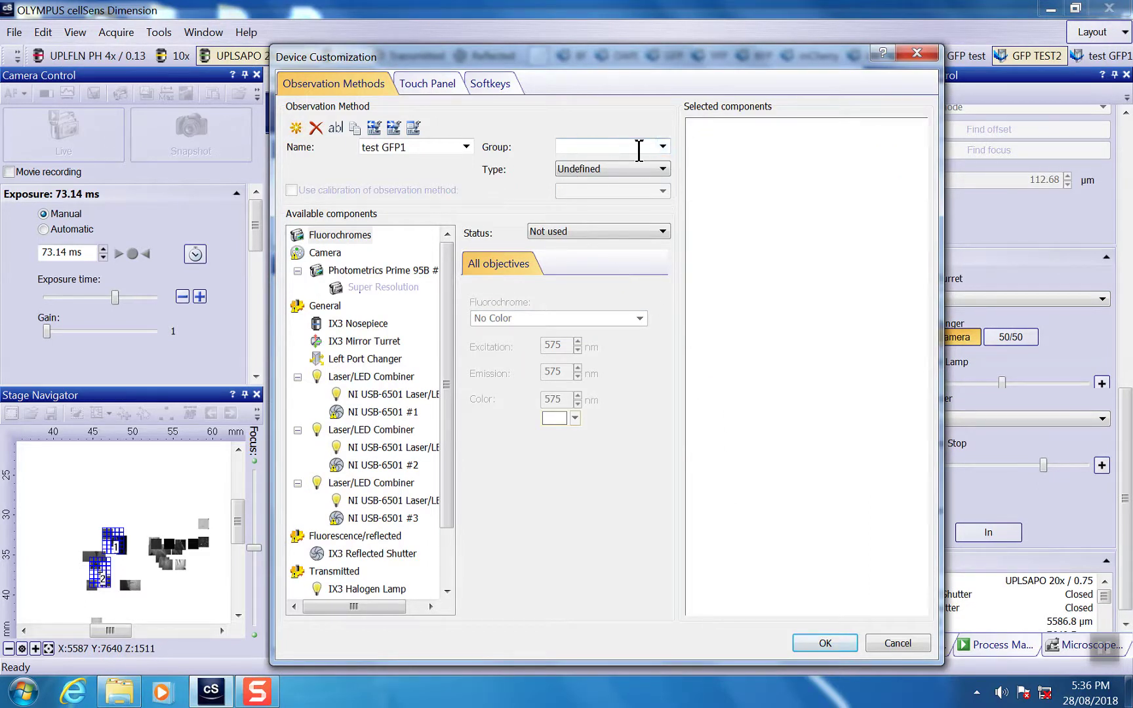
# Step: Put 'test GFP1' in the DEMO group with type Fluorescence
pyautogui.click(662, 147)
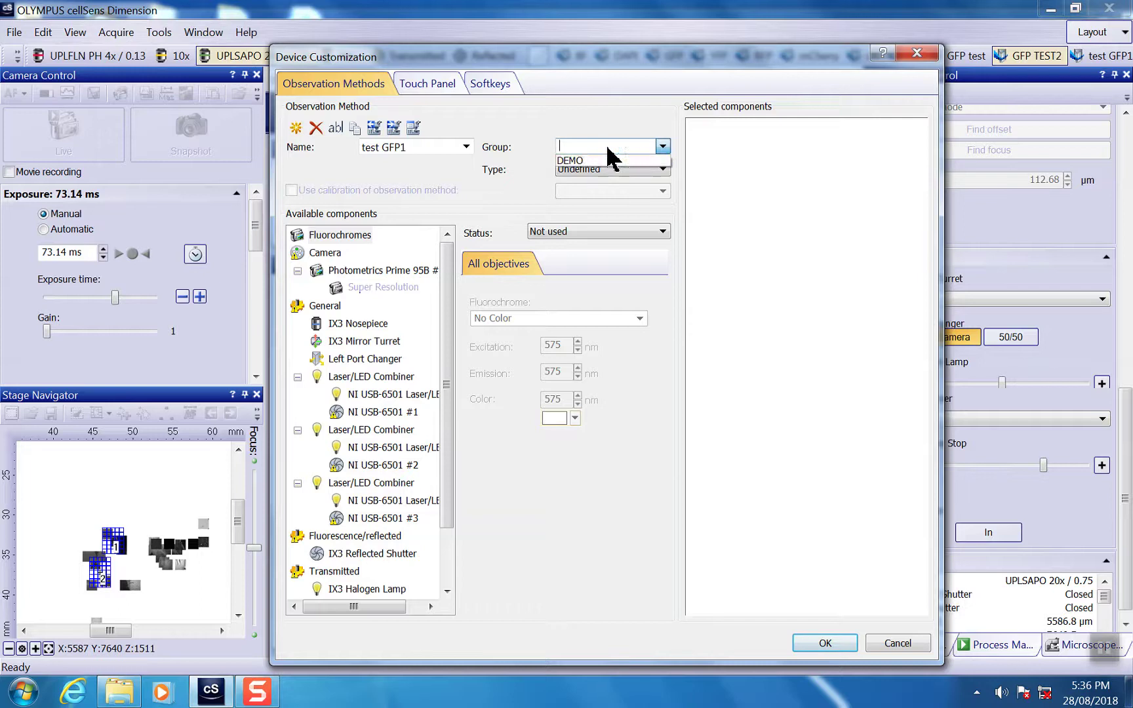
pyautogui.click(575, 162)
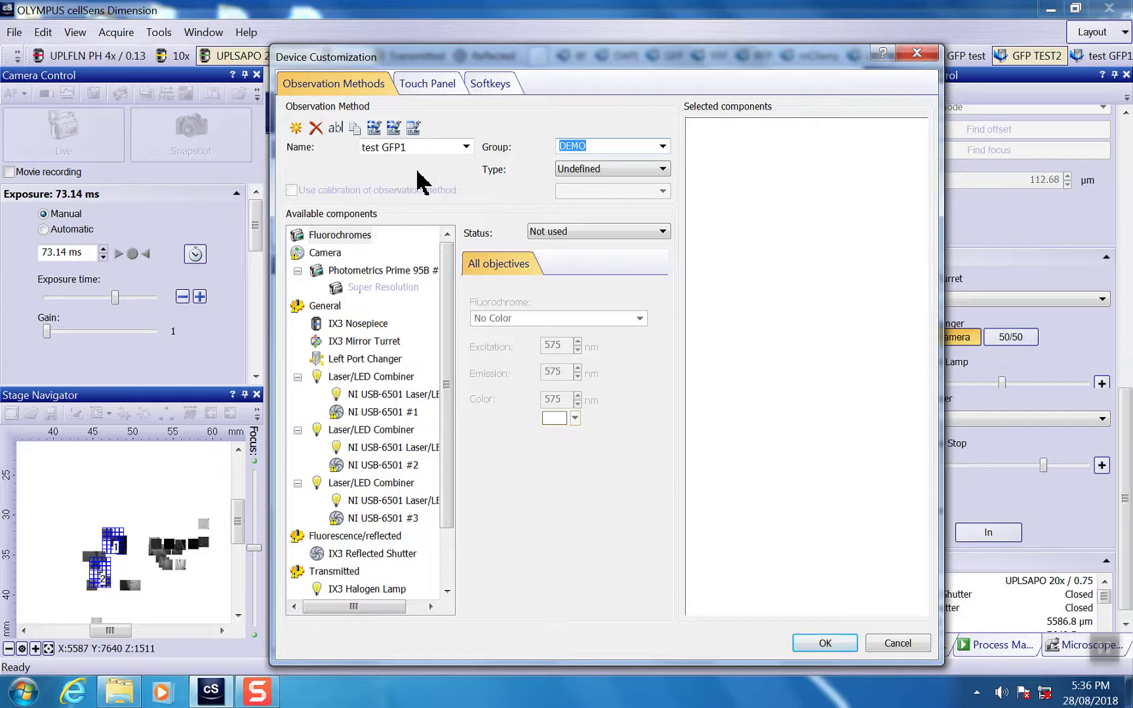
pyautogui.click(663, 169)
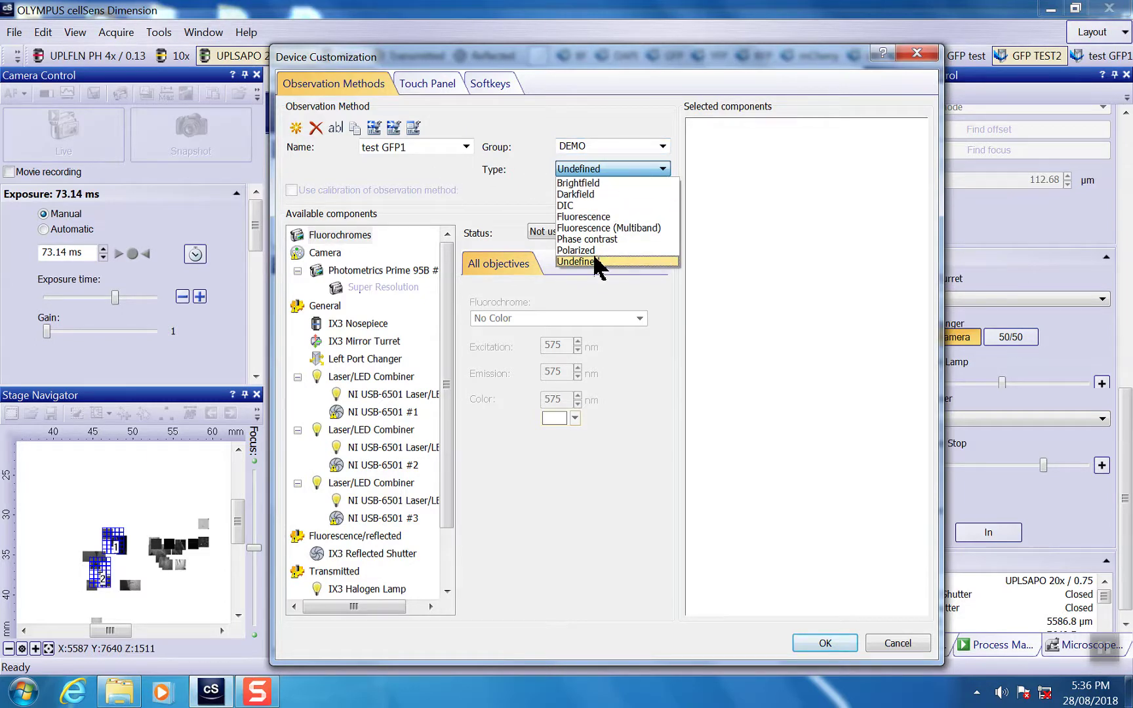
pyautogui.click(586, 217)
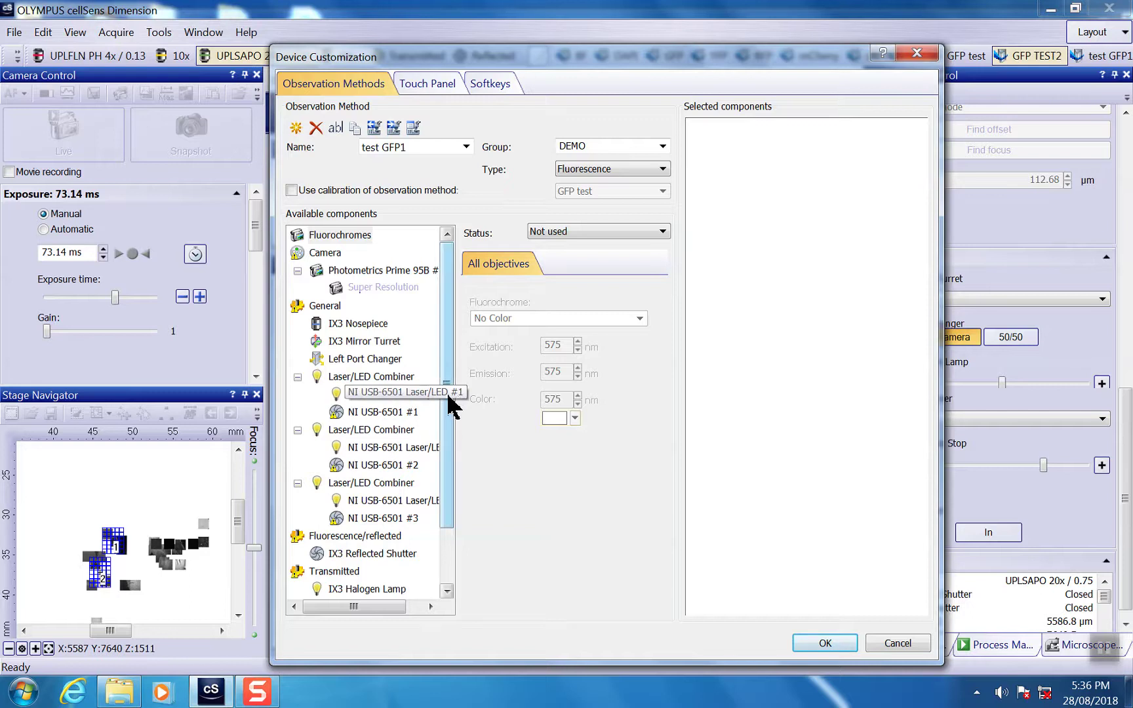
pyautogui.scroll(-2, 451, 453)
pyautogui.moveTo(451, 491); pyautogui.dragTo(450, 379)
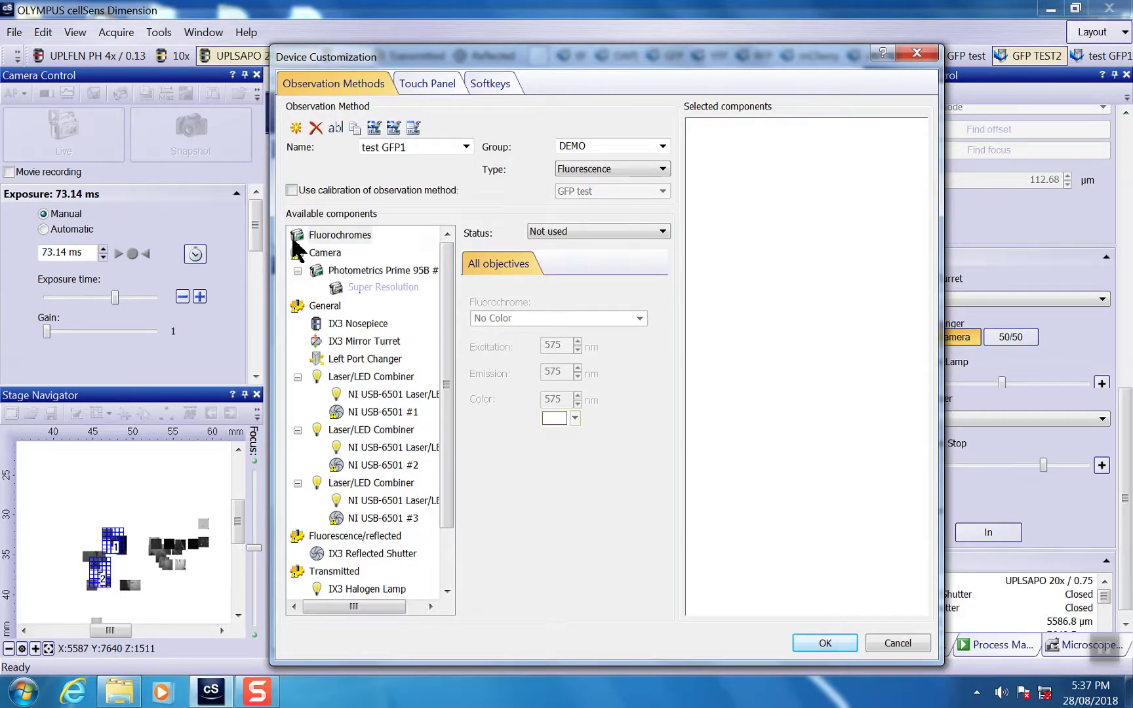
pyautogui.click(349, 238)
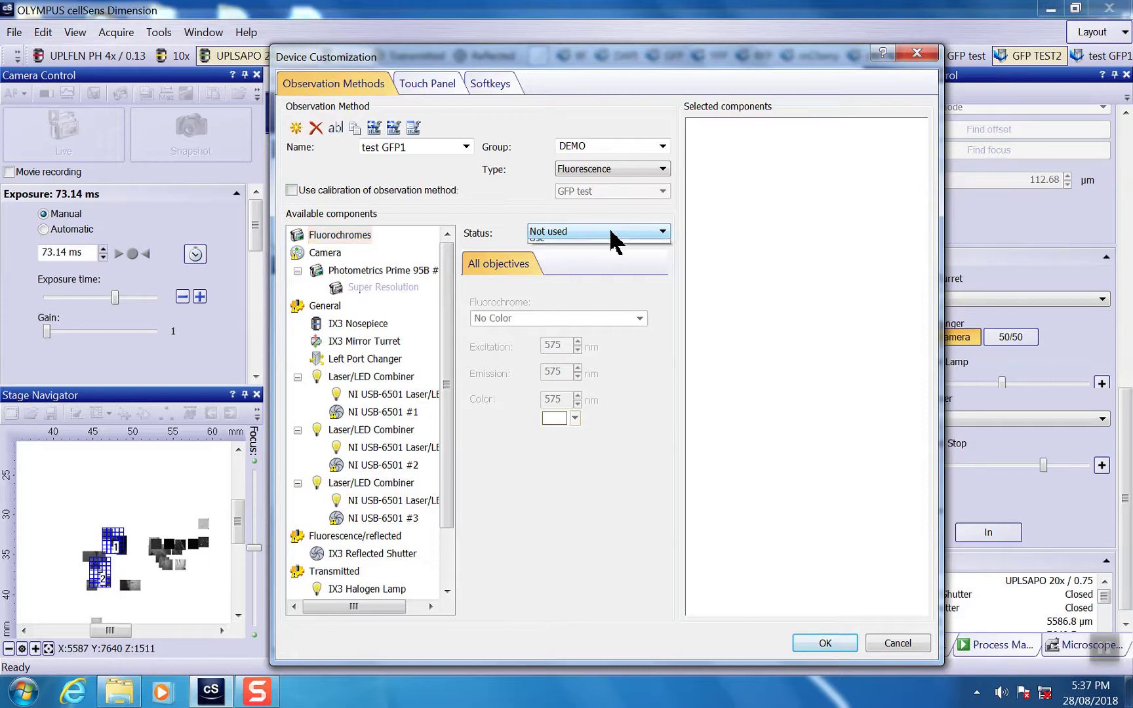
pyautogui.click(613, 236)
pyautogui.click(488, 216)
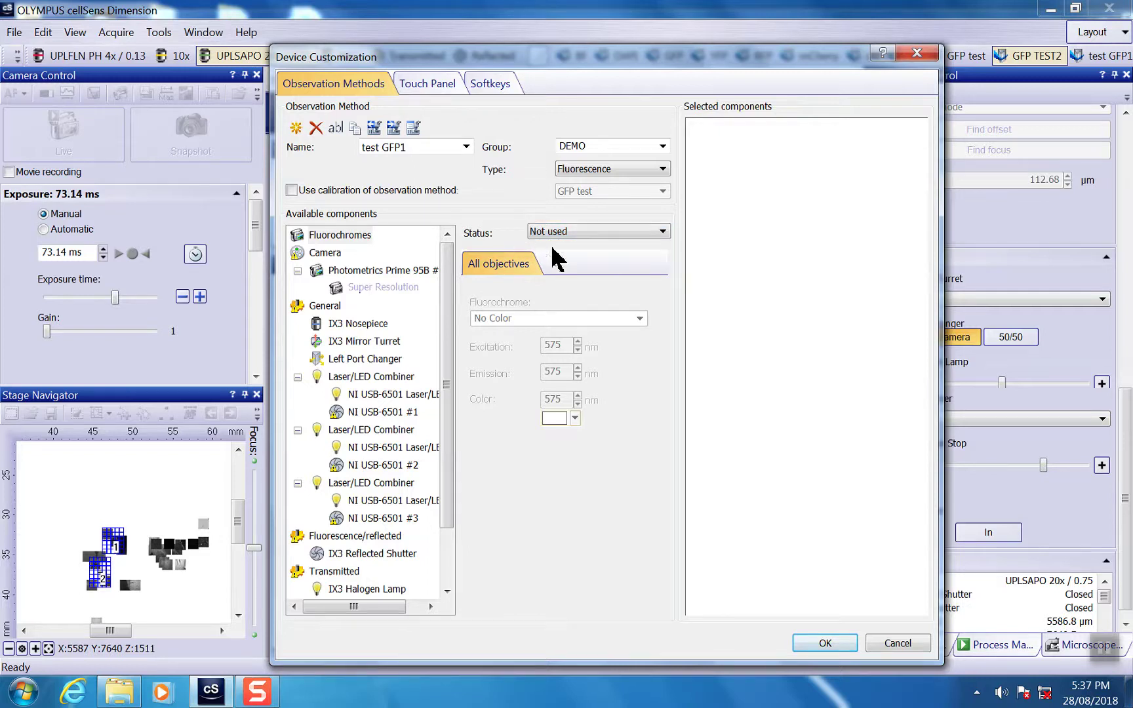
pyautogui.click(328, 269)
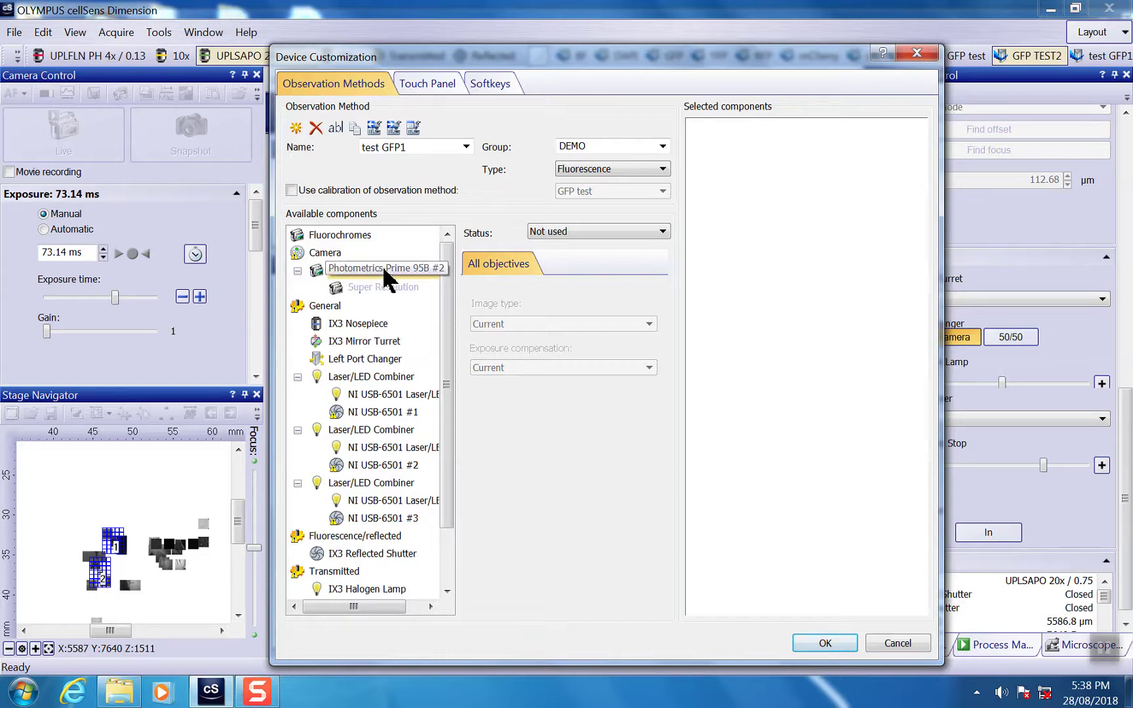
# Step: Set the Prime 95B camera to Use, 12-bit grayscale image type, exposure compensation 0
pyautogui.click(626, 236)
pyautogui.click(606, 256)
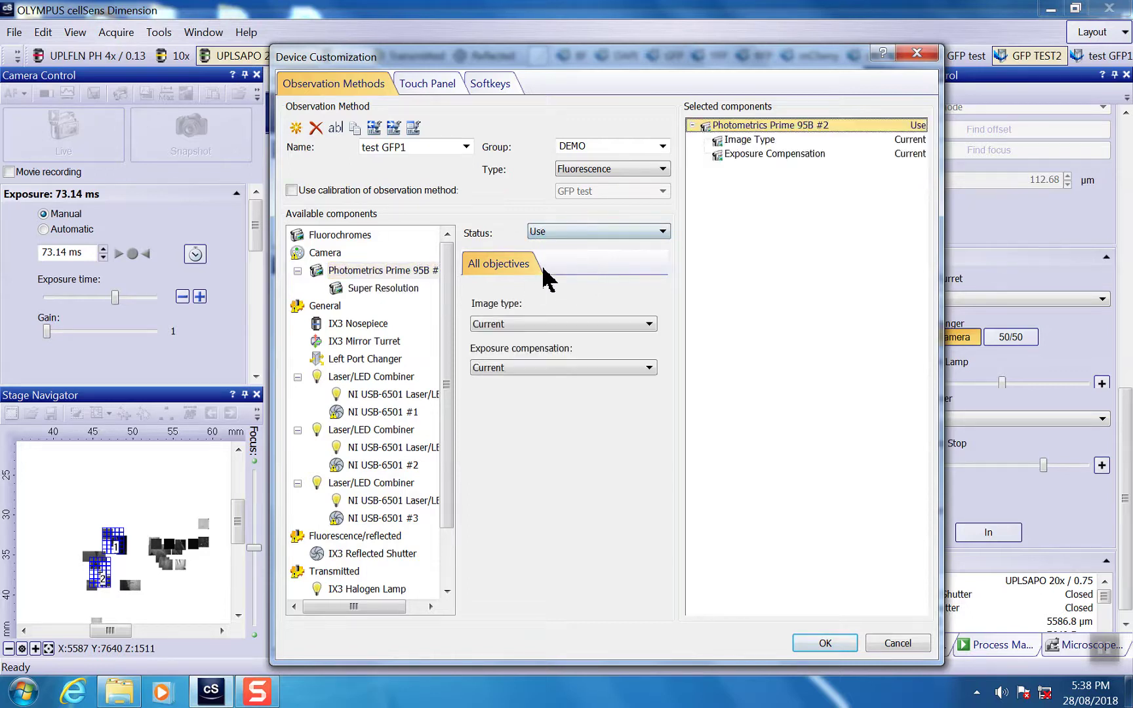
pyautogui.click(635, 324)
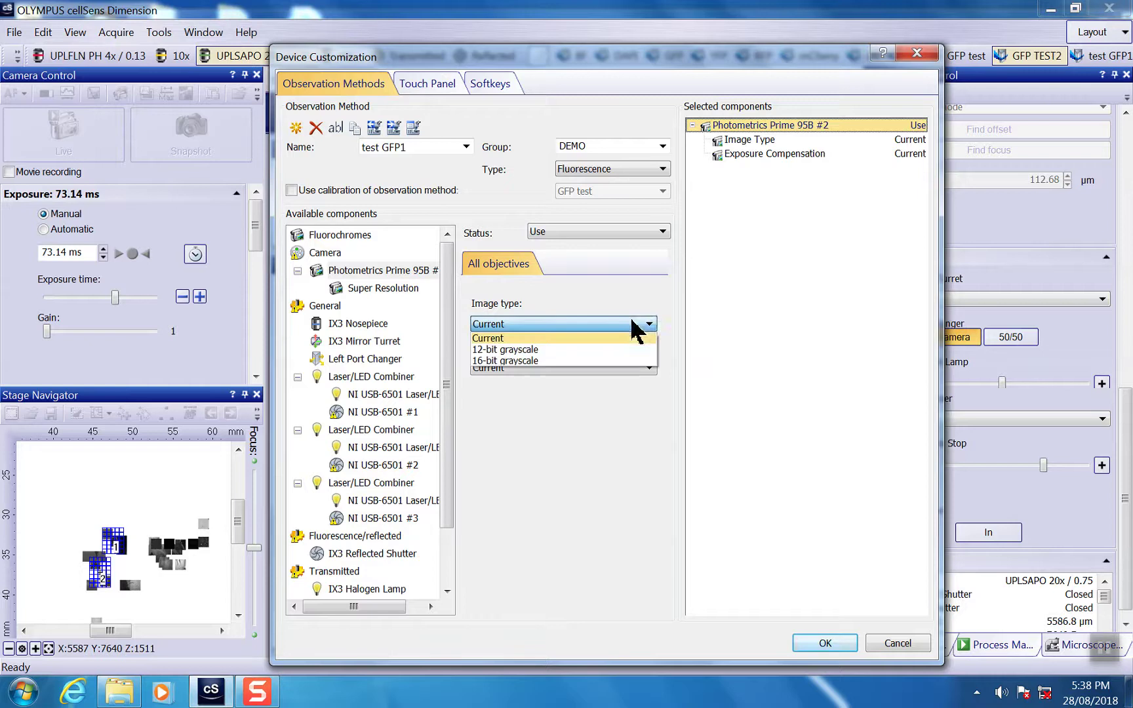
pyautogui.click(510, 350)
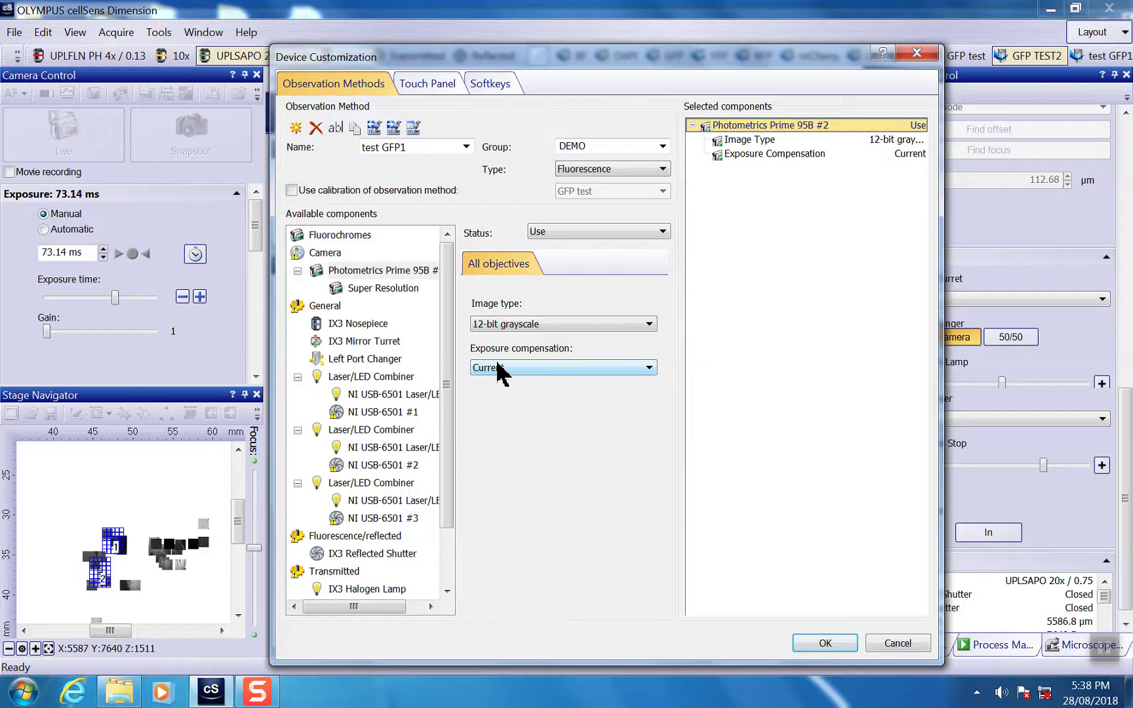
pyautogui.click(561, 366)
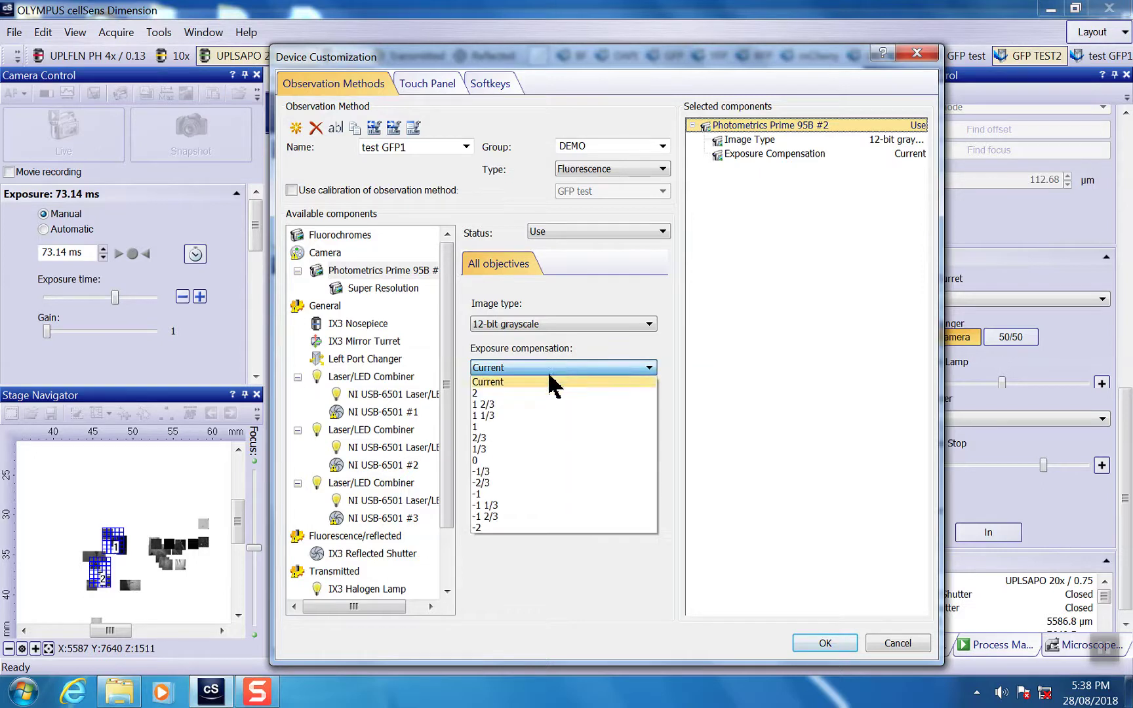
pyautogui.click(493, 462)
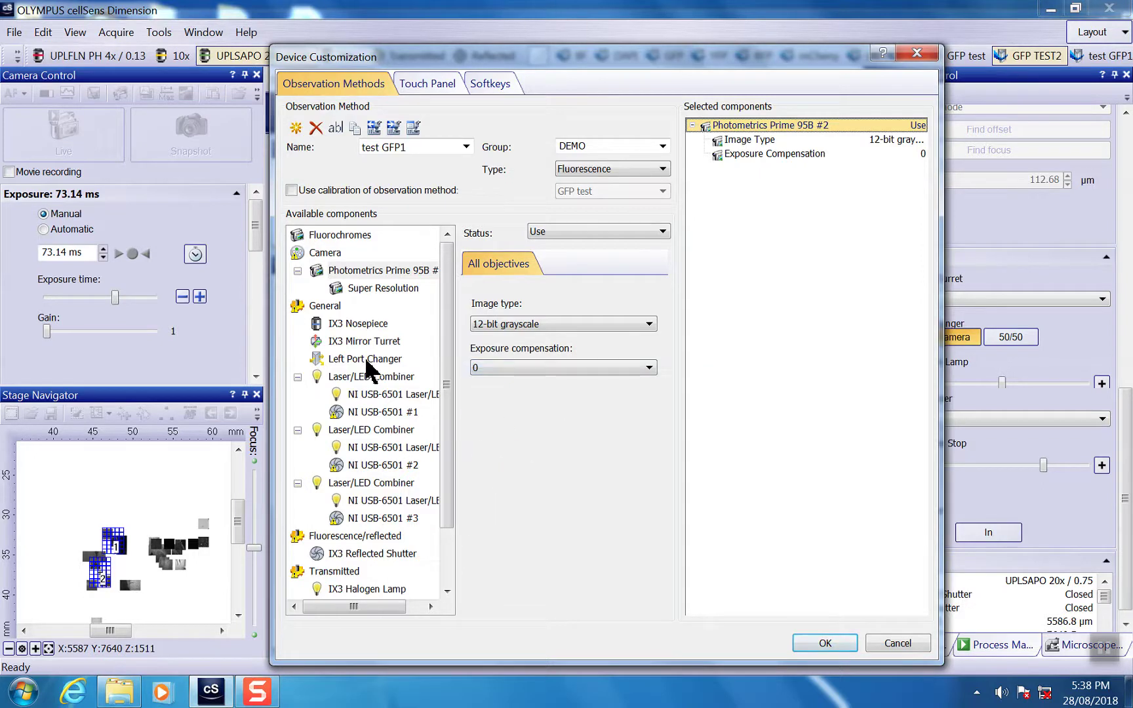
pyautogui.click(354, 325)
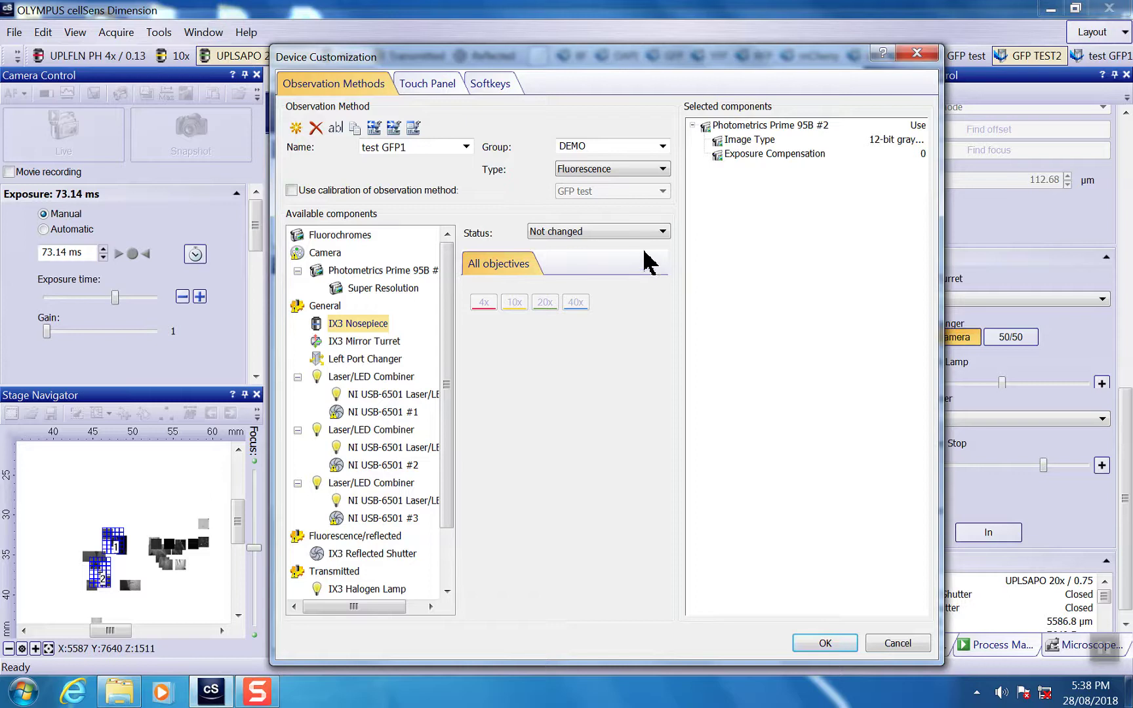
# Step: Switch the IX3 Nosepiece status to Adjust, then back to Not changed
pyautogui.click(654, 232)
pyautogui.click(553, 257)
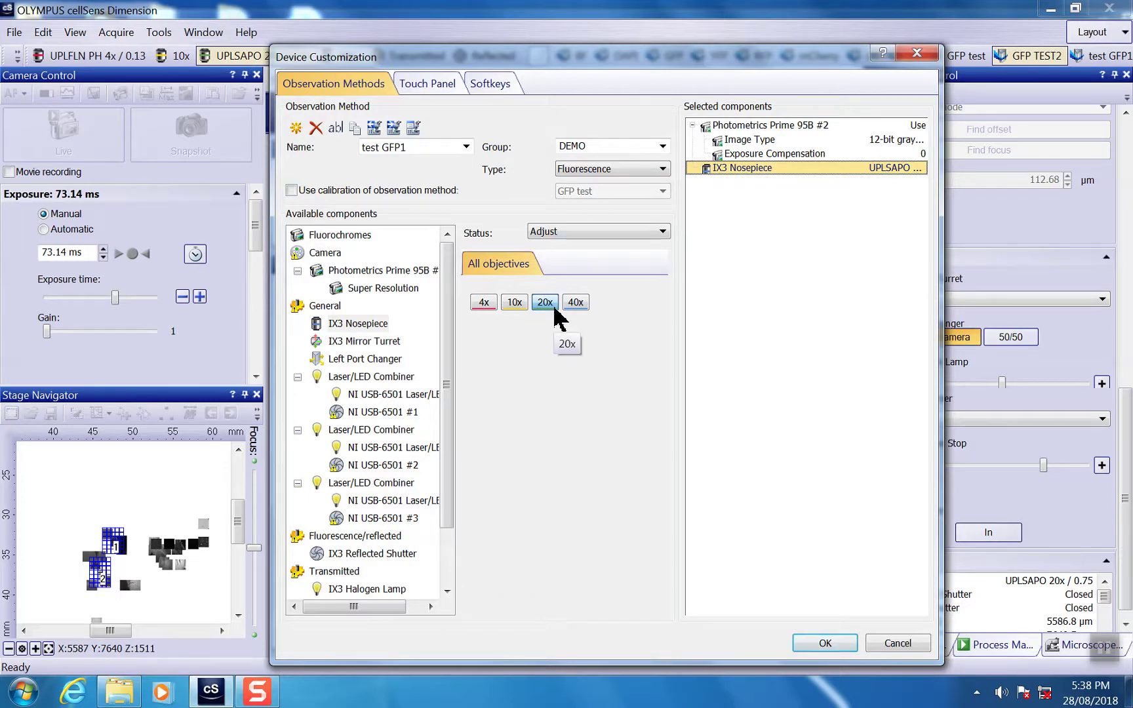
pyautogui.click(662, 232)
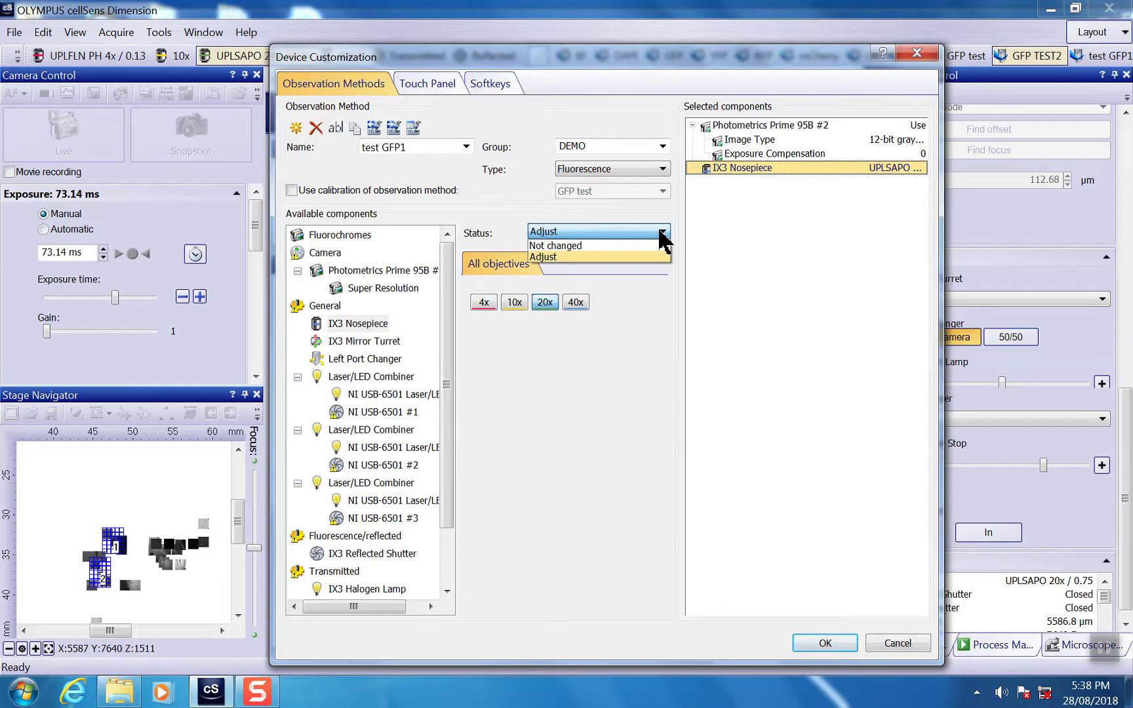
pyautogui.click(578, 245)
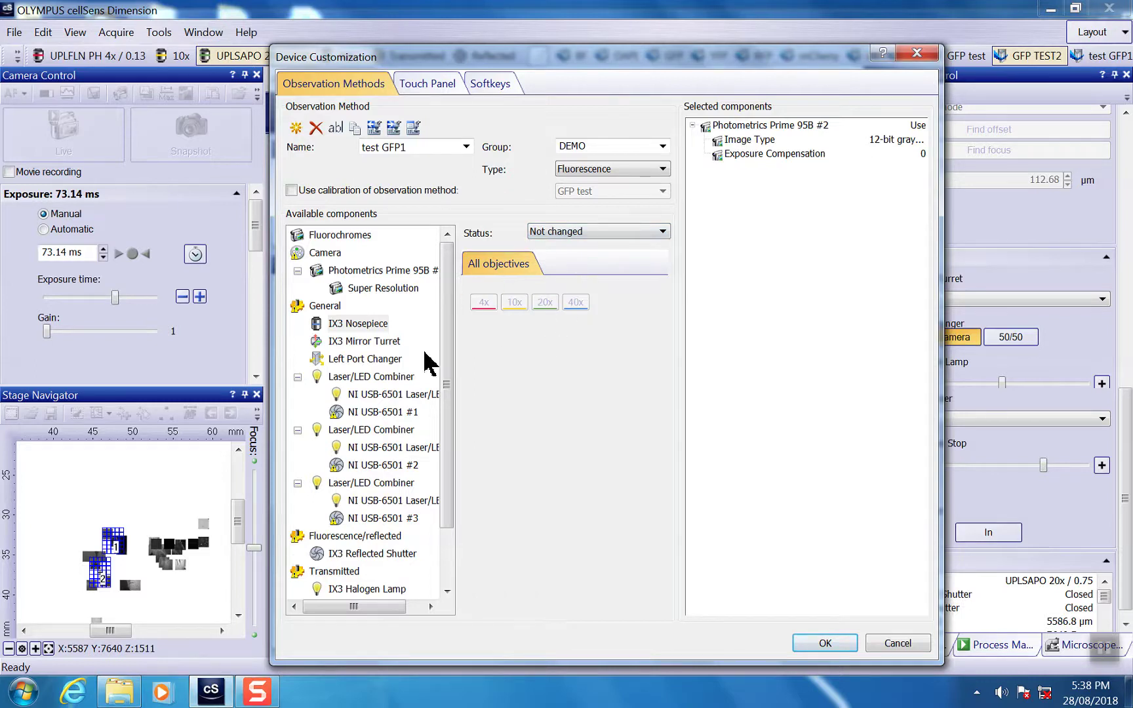
pyautogui.click(361, 342)
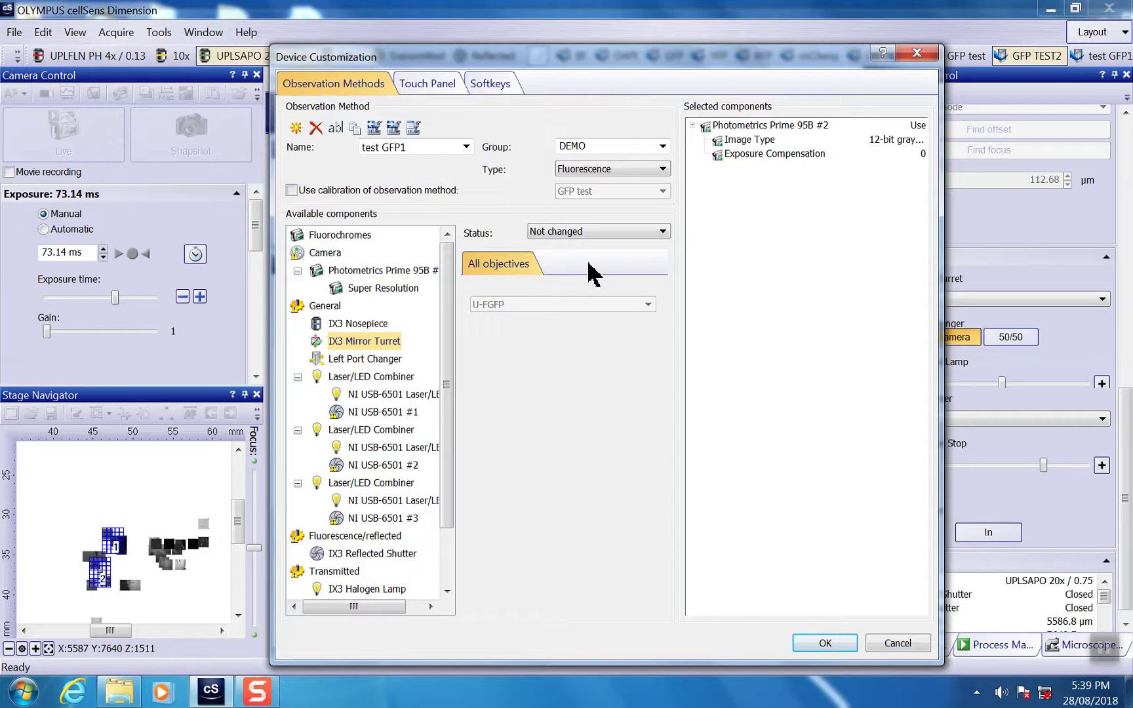
# Step: Set the IX3 Mirror Turret to Adjust with the IX3-FGFPXL filter cube
pyautogui.click(662, 232)
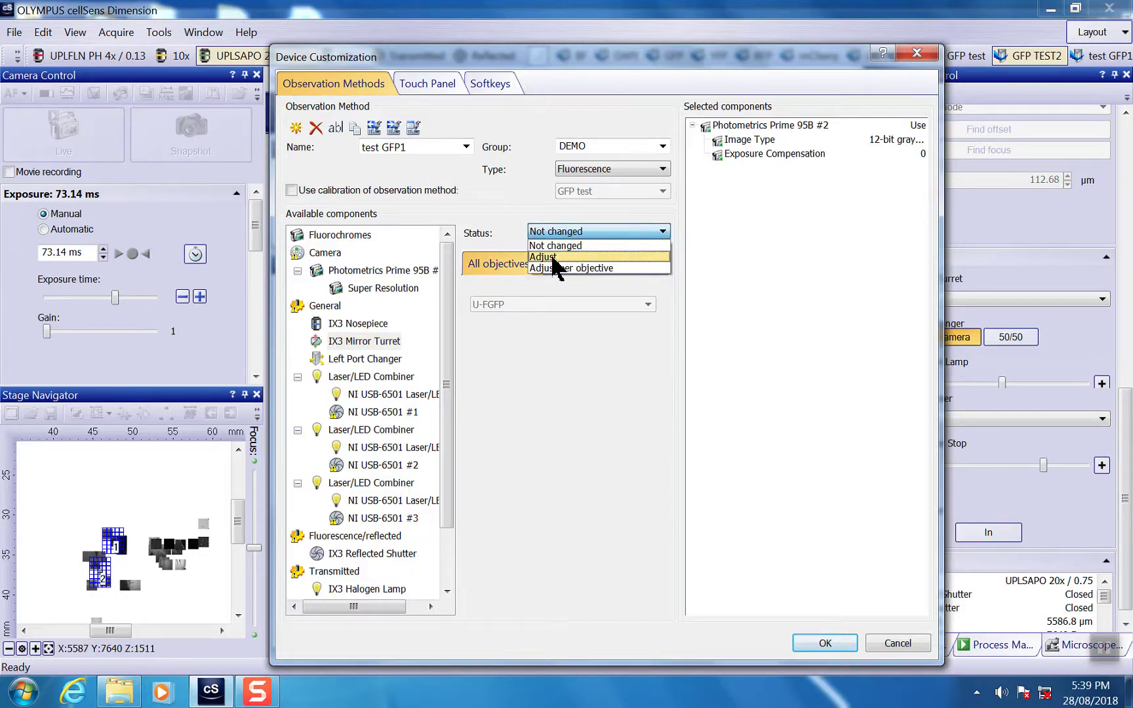
pyautogui.click(553, 257)
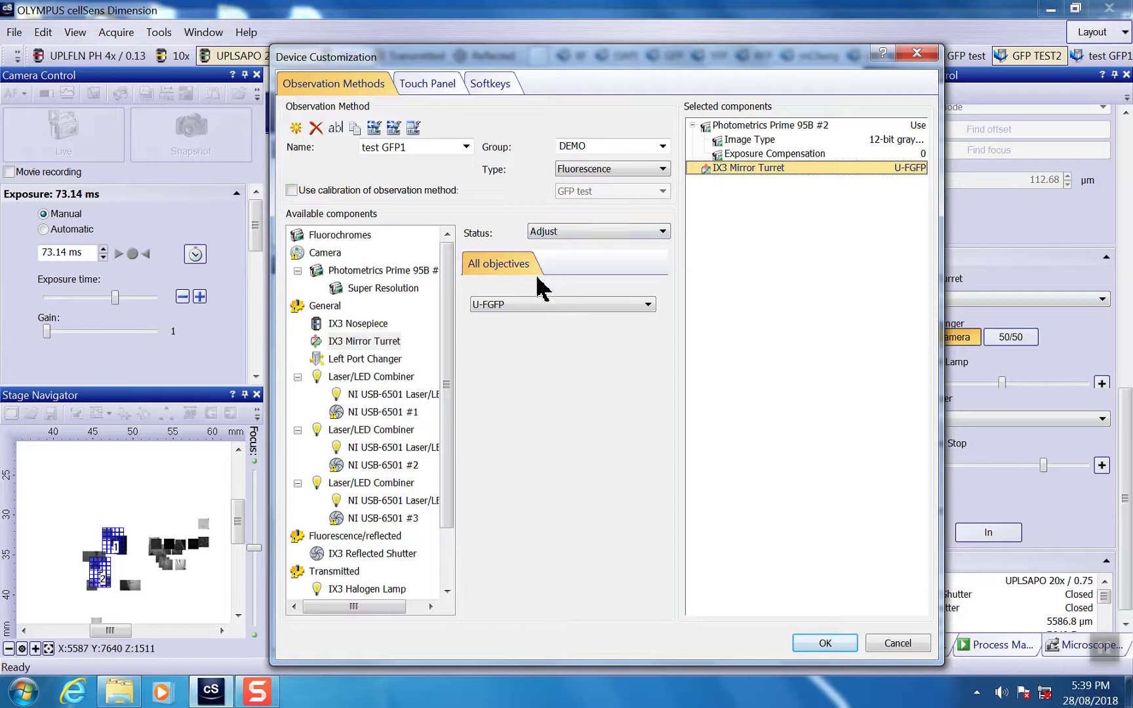
pyautogui.click(569, 304)
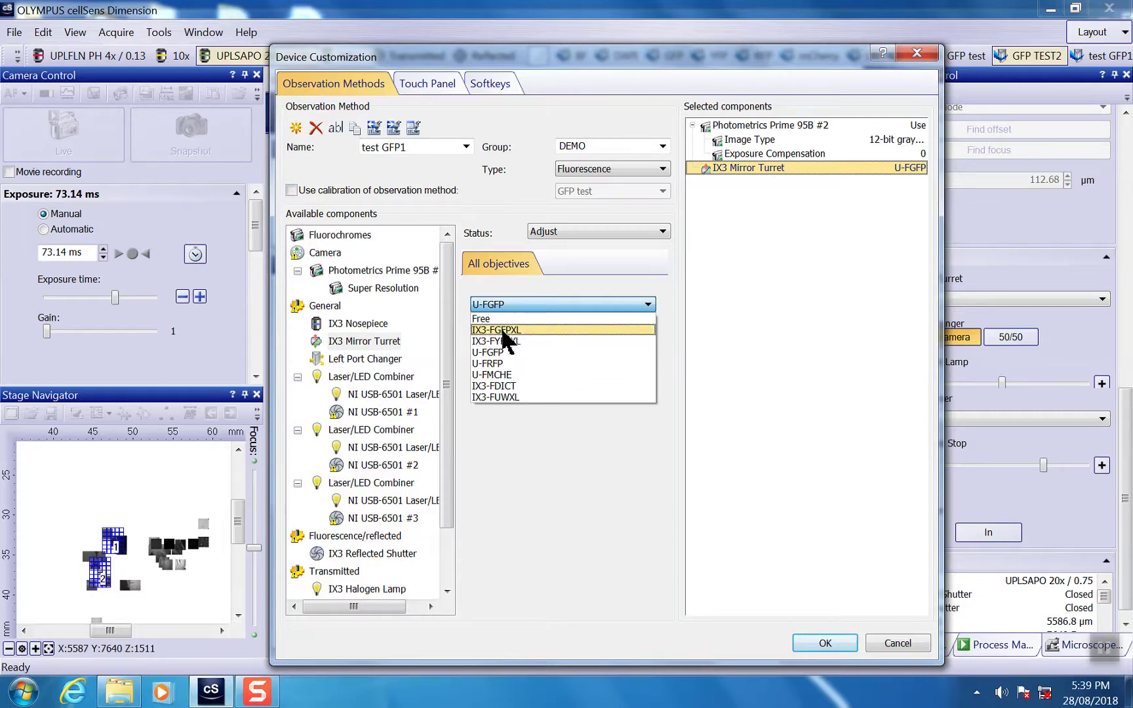
pyautogui.click(506, 330)
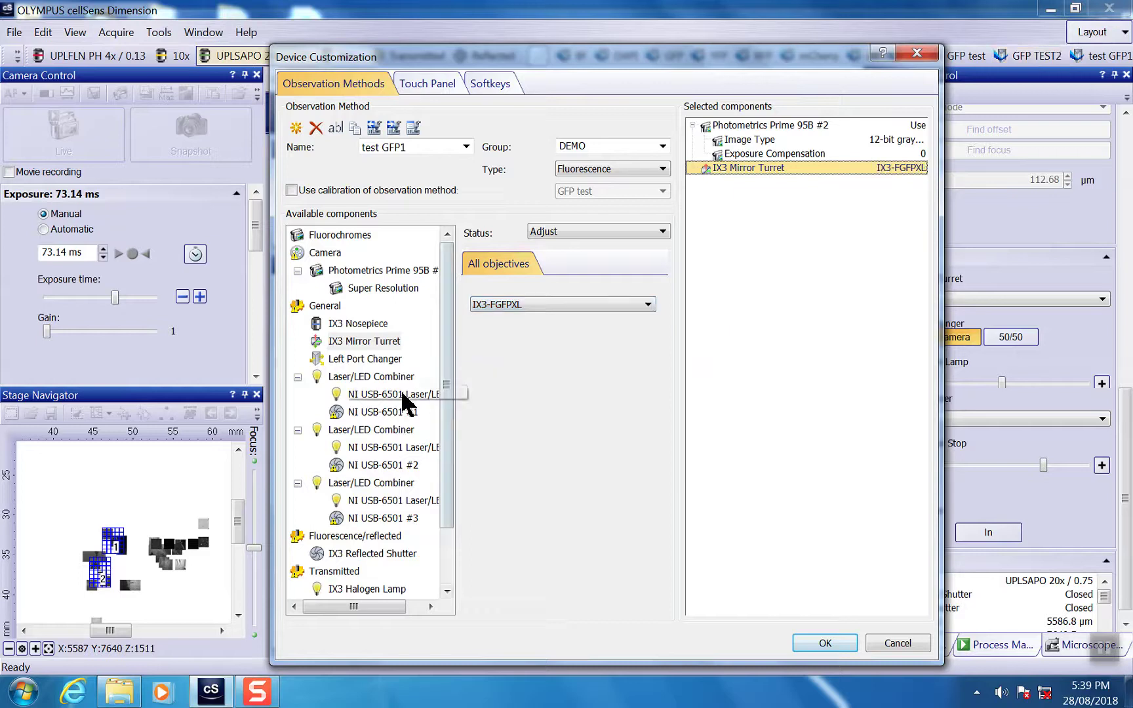
pyautogui.click(336, 365)
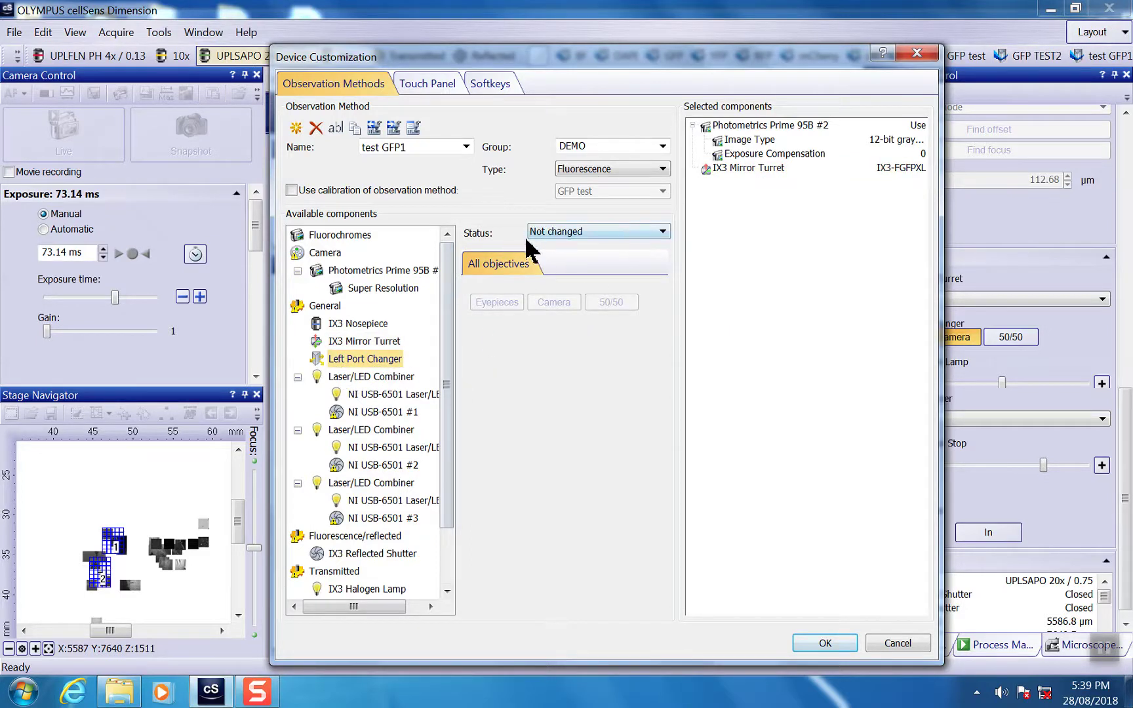
# Step: Set the Left Port Changer status to Adjust, routing light to Camera
pyautogui.click(580, 233)
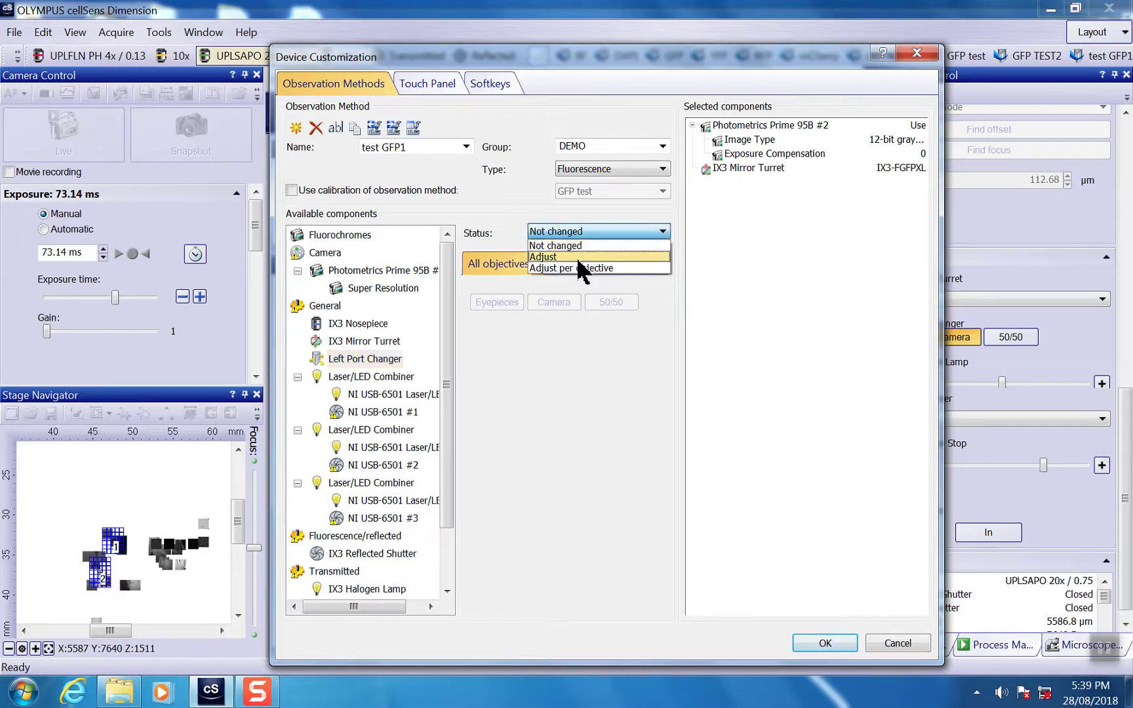
pyautogui.click(577, 257)
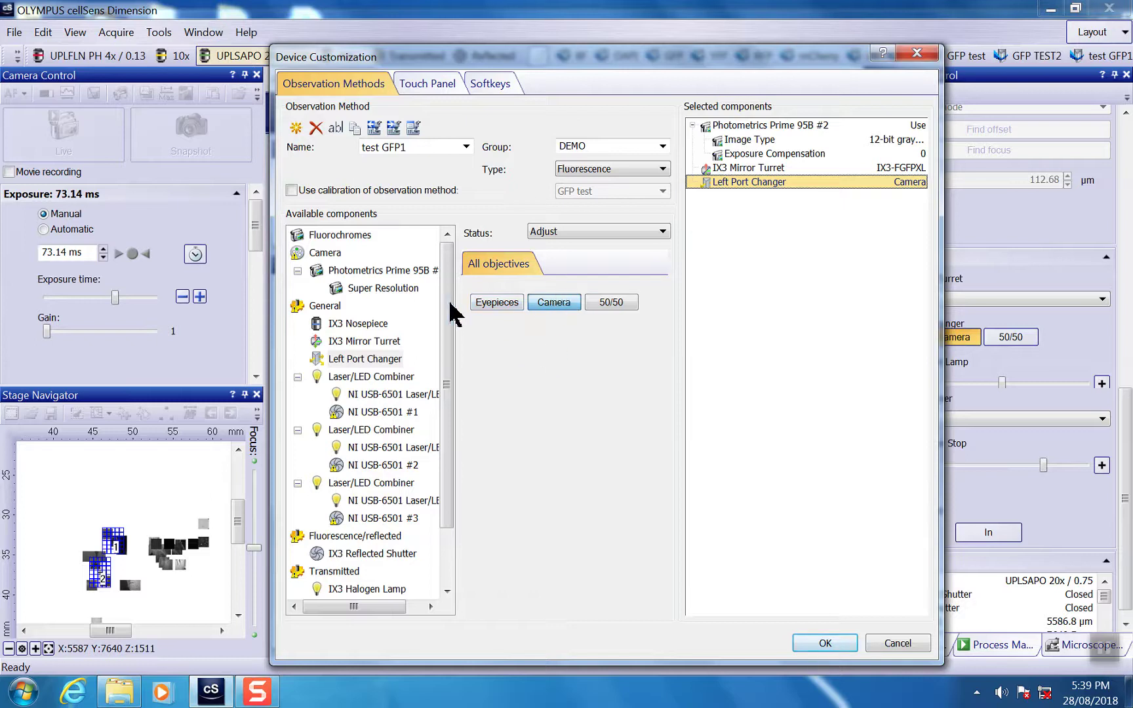
pyautogui.moveTo(451, 422); pyautogui.dragTo(427, 483)
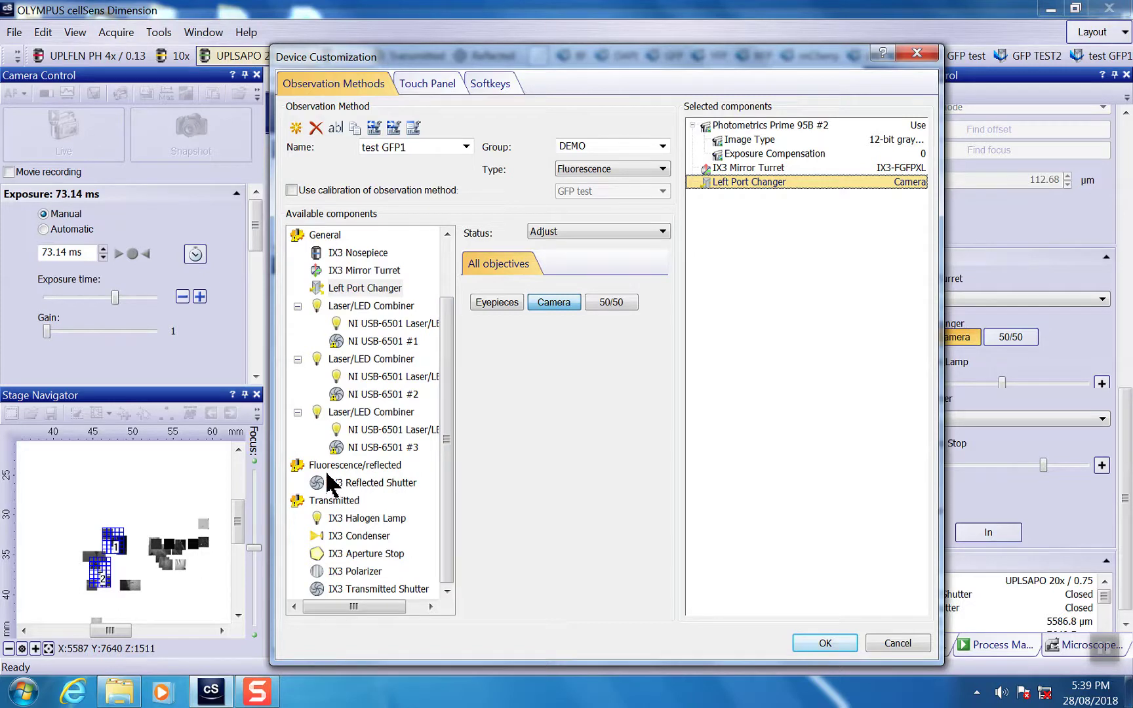
# Step: Set the IX3 Reflected Shutter status to Use for acquisition
pyautogui.click(363, 484)
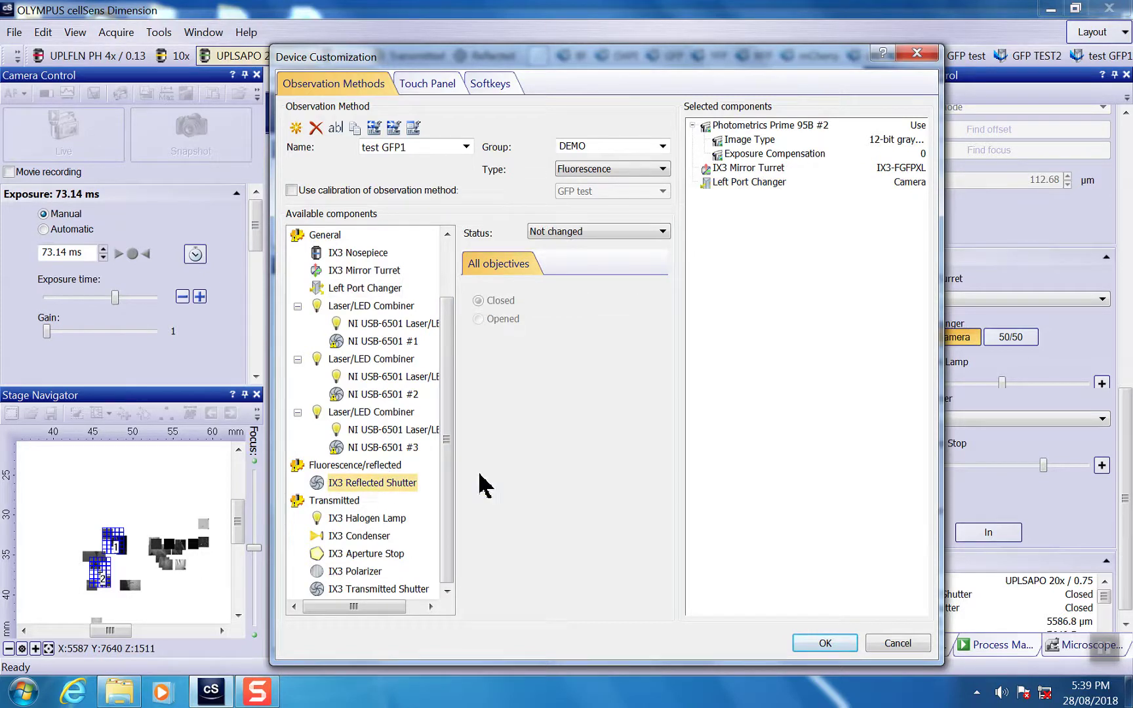
pyautogui.click(664, 232)
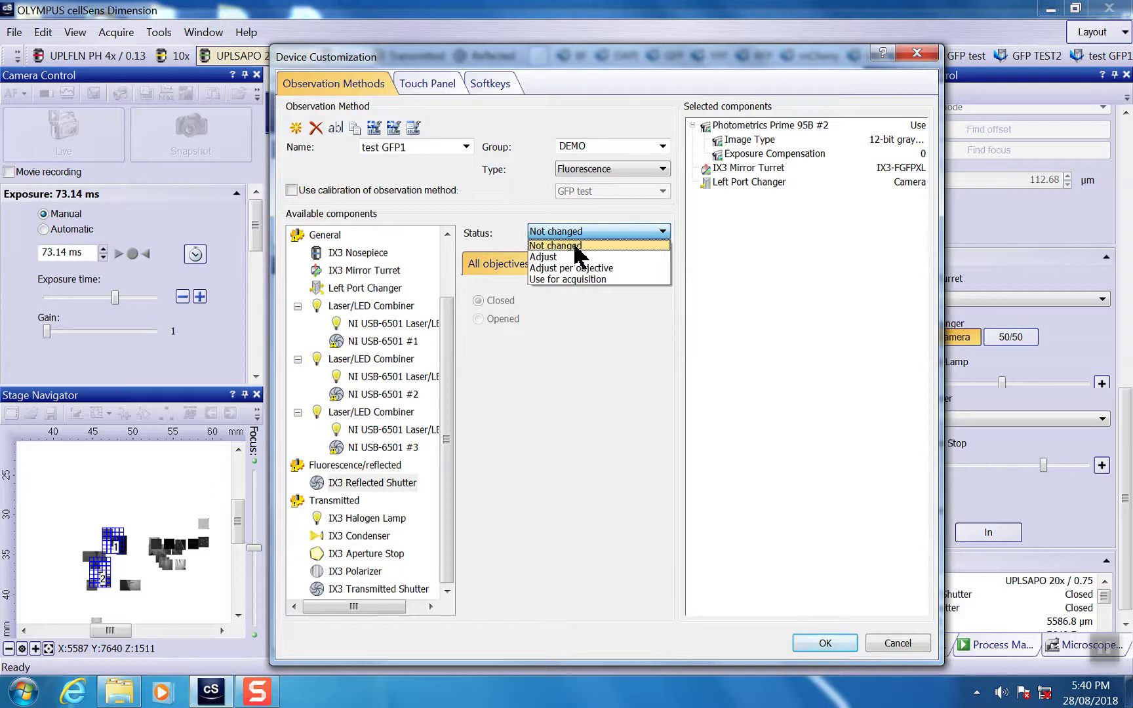
pyautogui.click(569, 280)
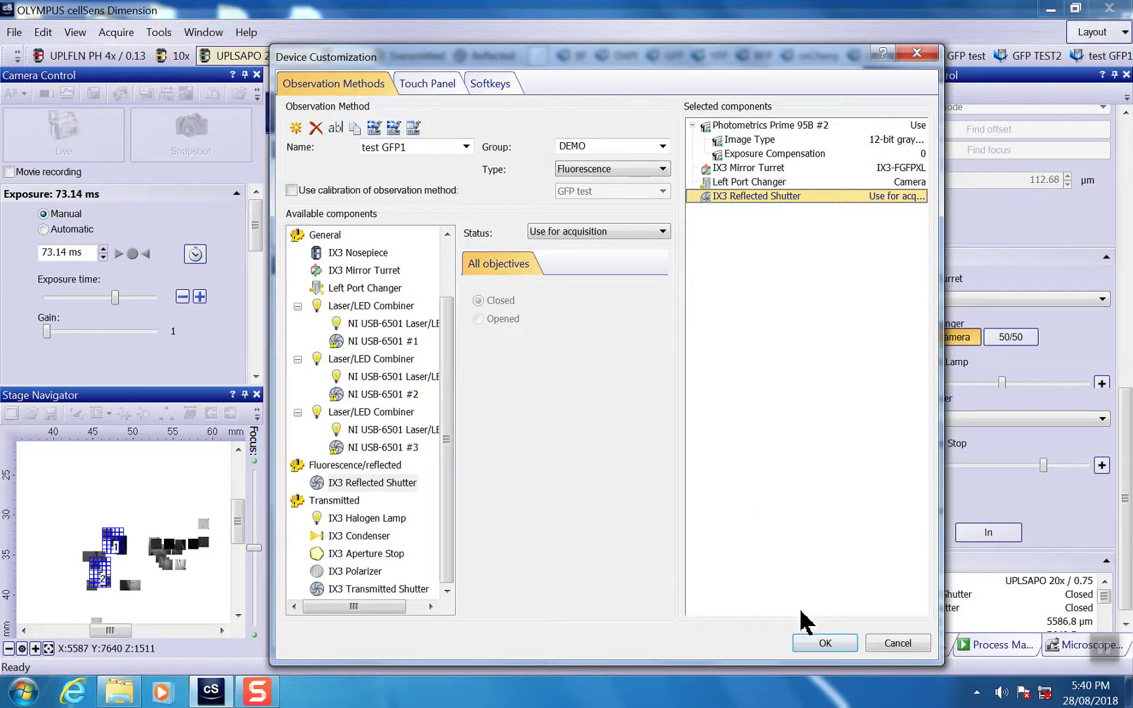
# Step: Apply the customization changes, close the dialog, and activate 'test GFP1' from the toolbar
pyautogui.click(826, 645)
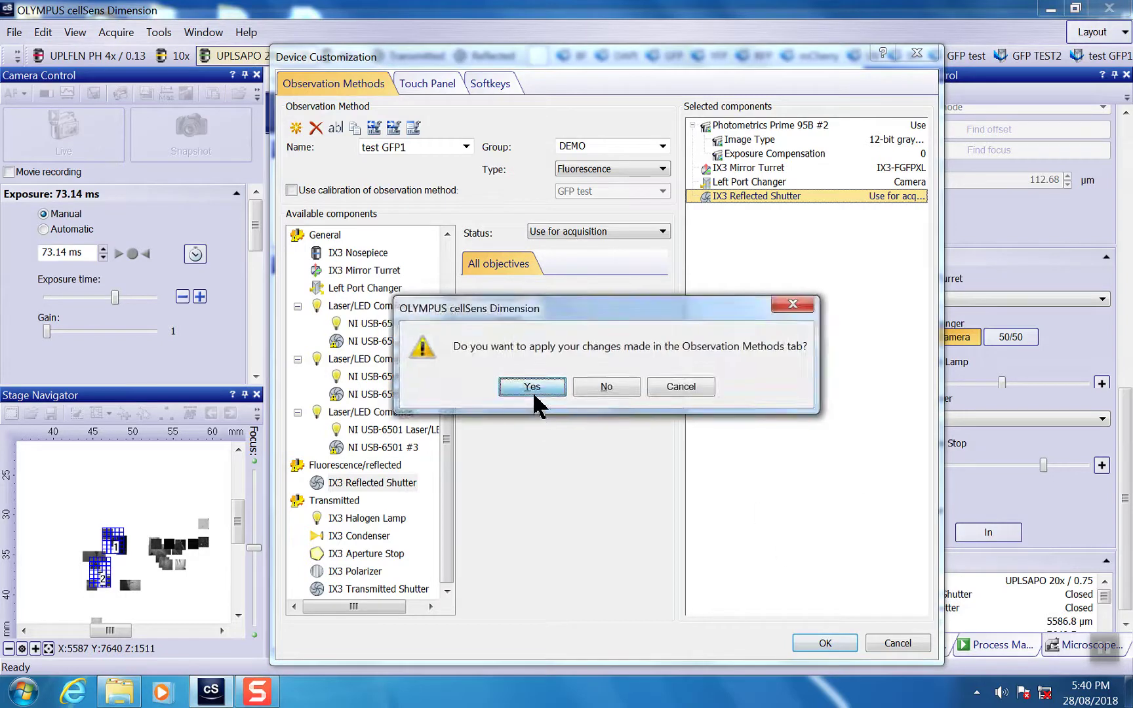
pyautogui.click(534, 391)
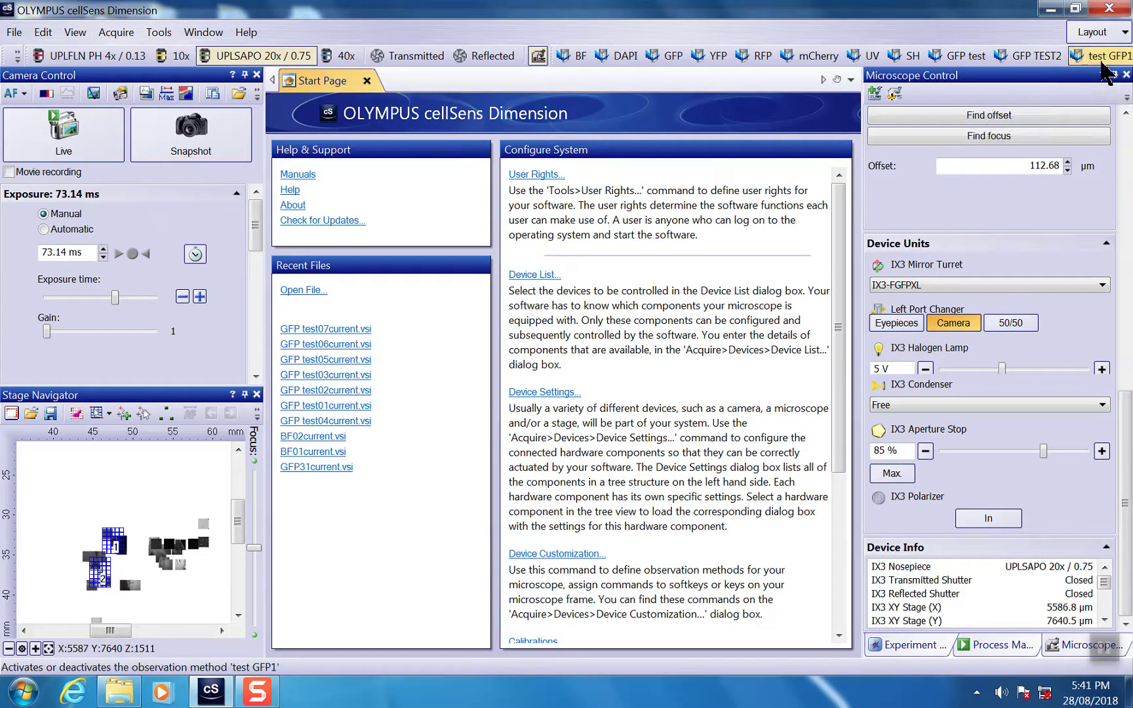
pyautogui.click(1109, 56)
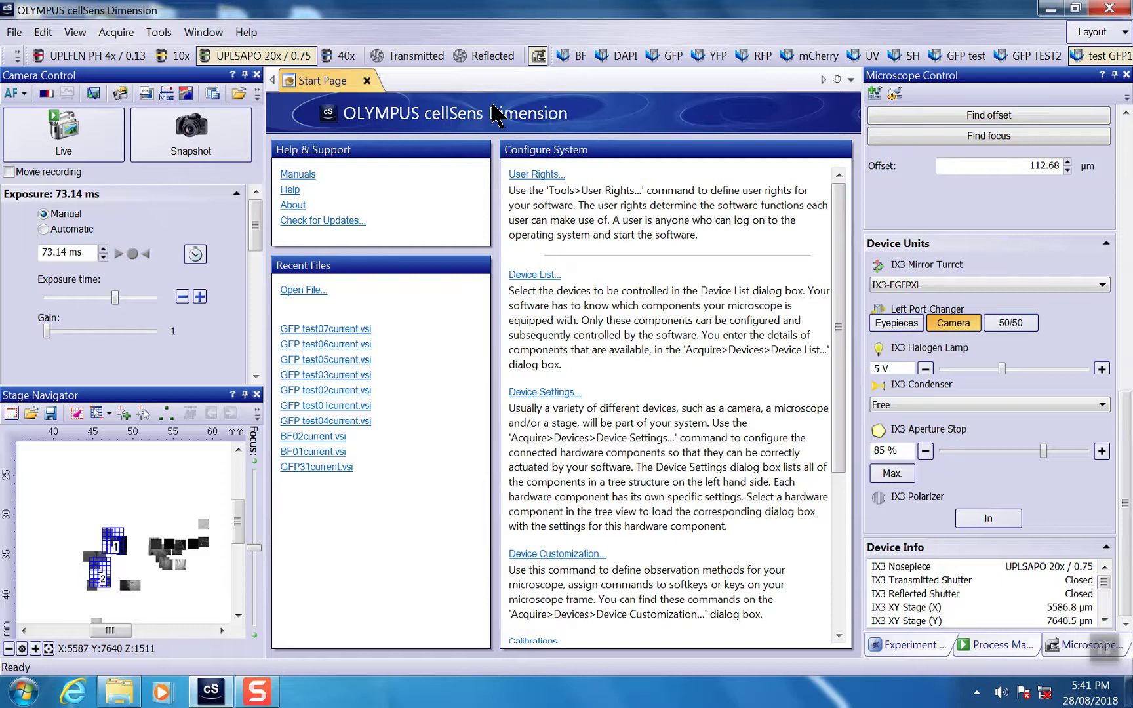
# Step: Run live reflected-light imaging, auto-exposure then lock at 47.74 ms, with the 40x objective
pyautogui.click(489, 57)
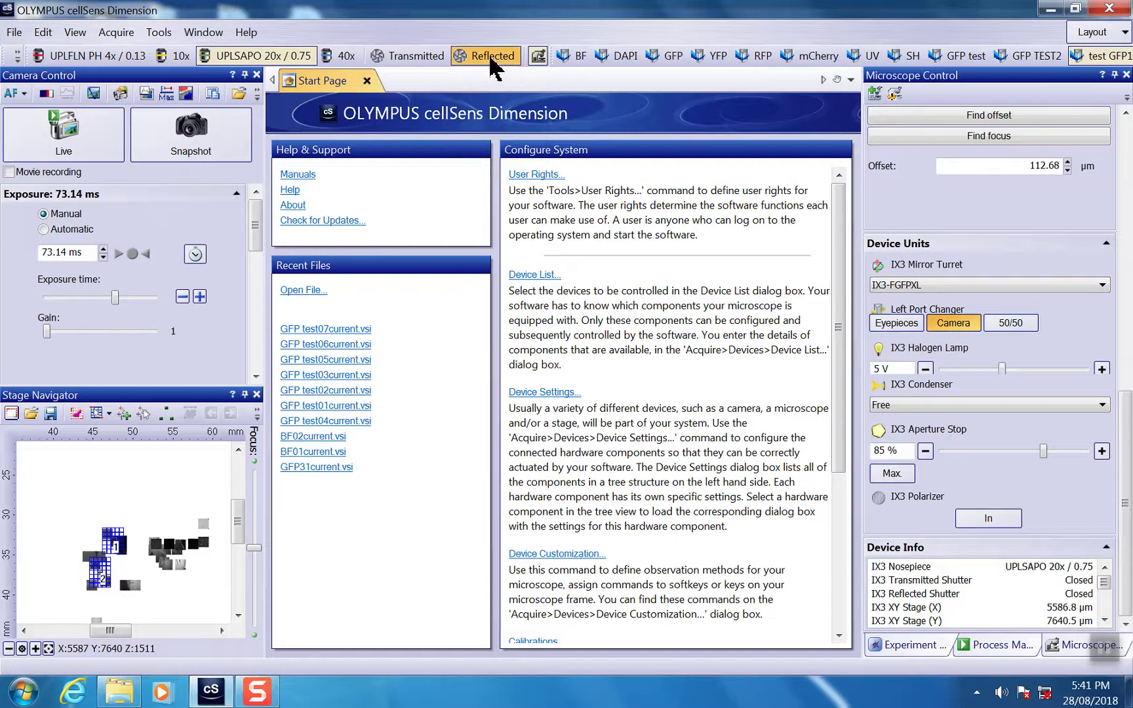
pyautogui.click(70, 147)
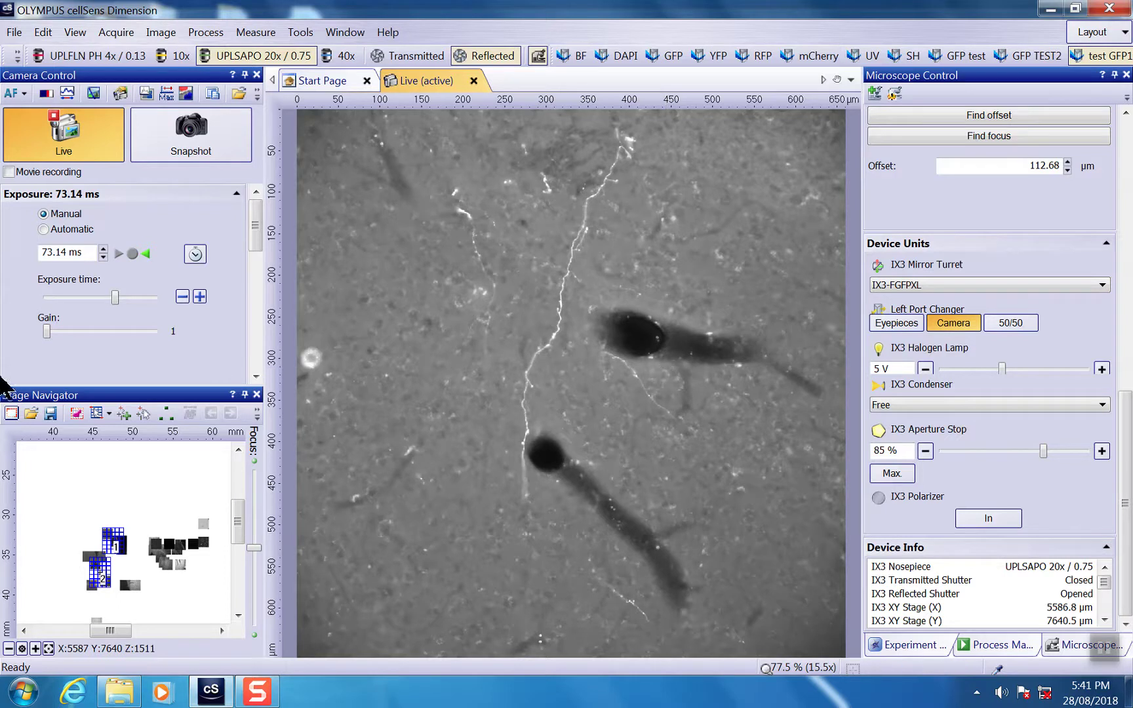
pyautogui.click(45, 230)
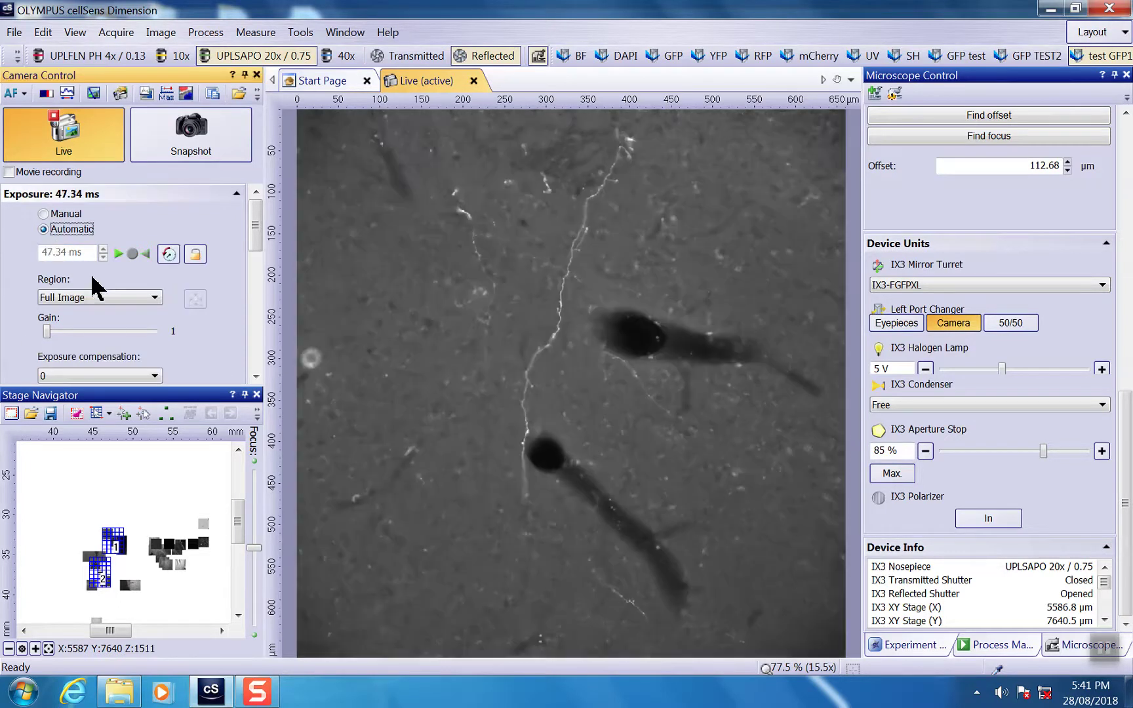
pyautogui.click(44, 214)
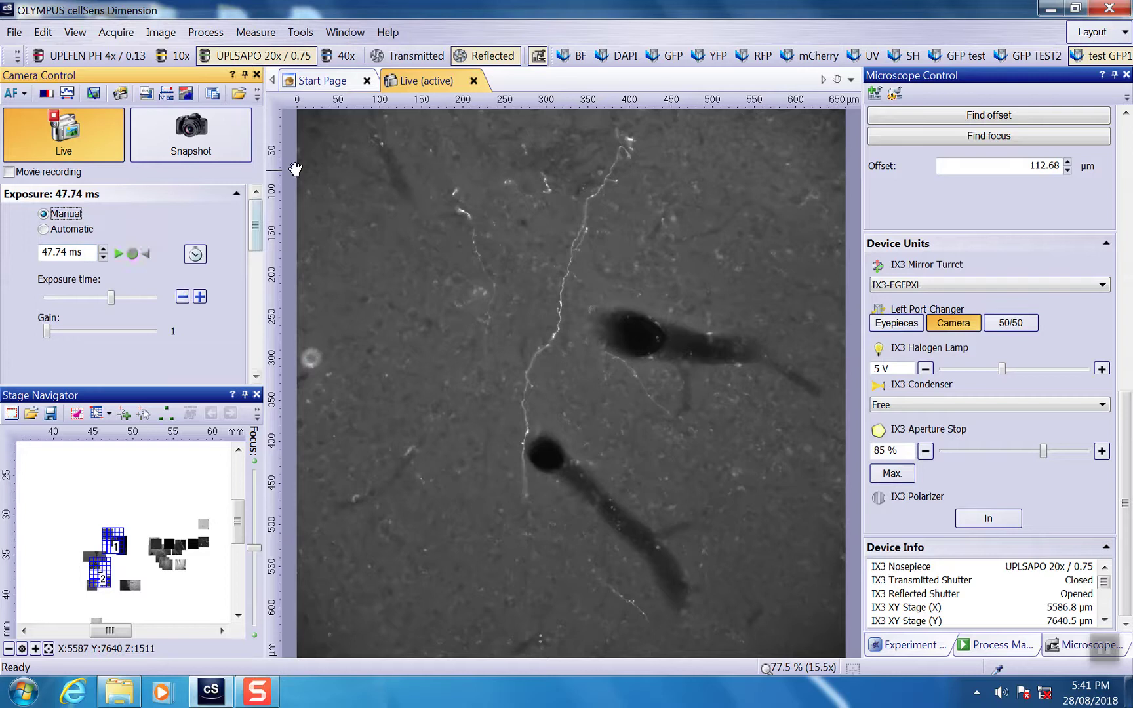
pyautogui.click(341, 56)
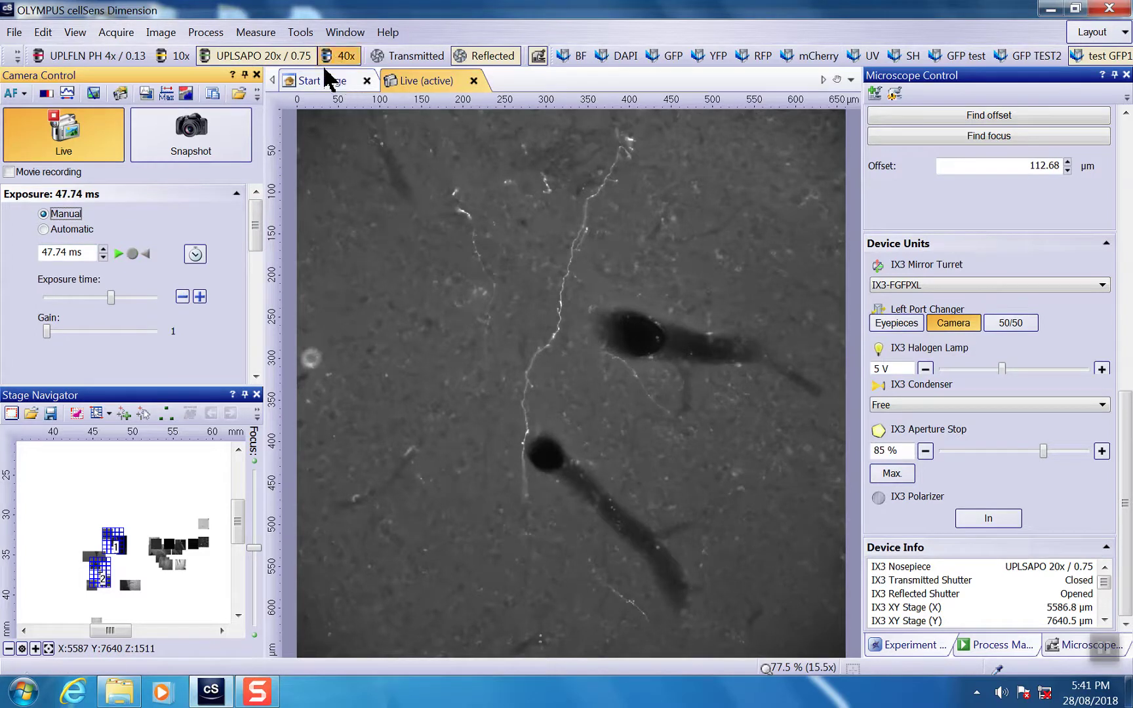